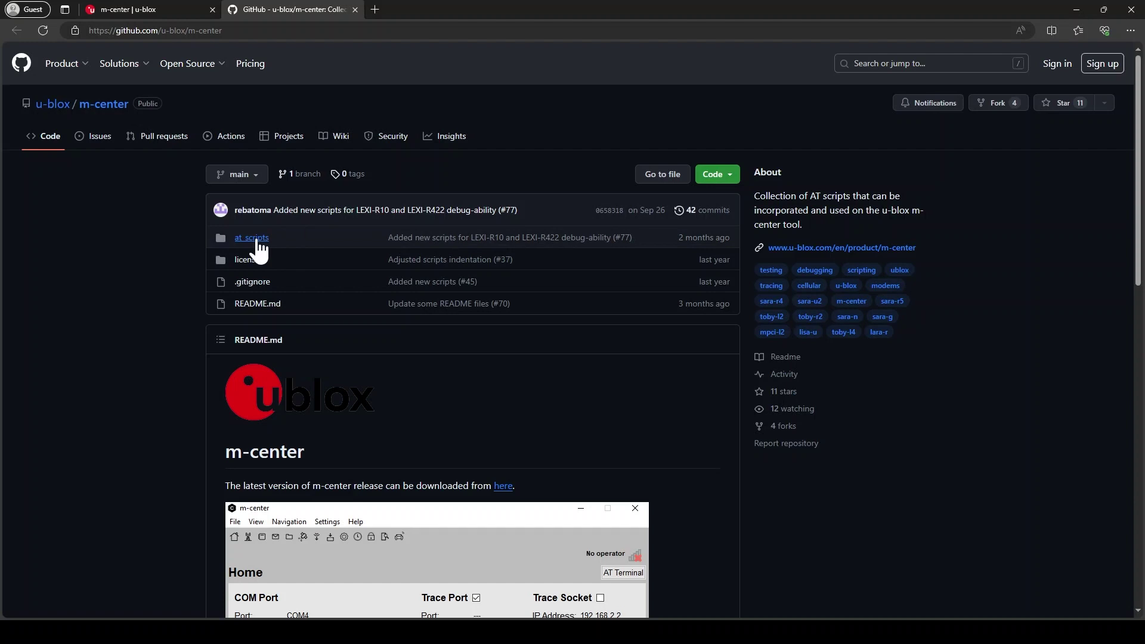
Open the at_scripts folder in the m-center repository file list
left_click(252, 239)
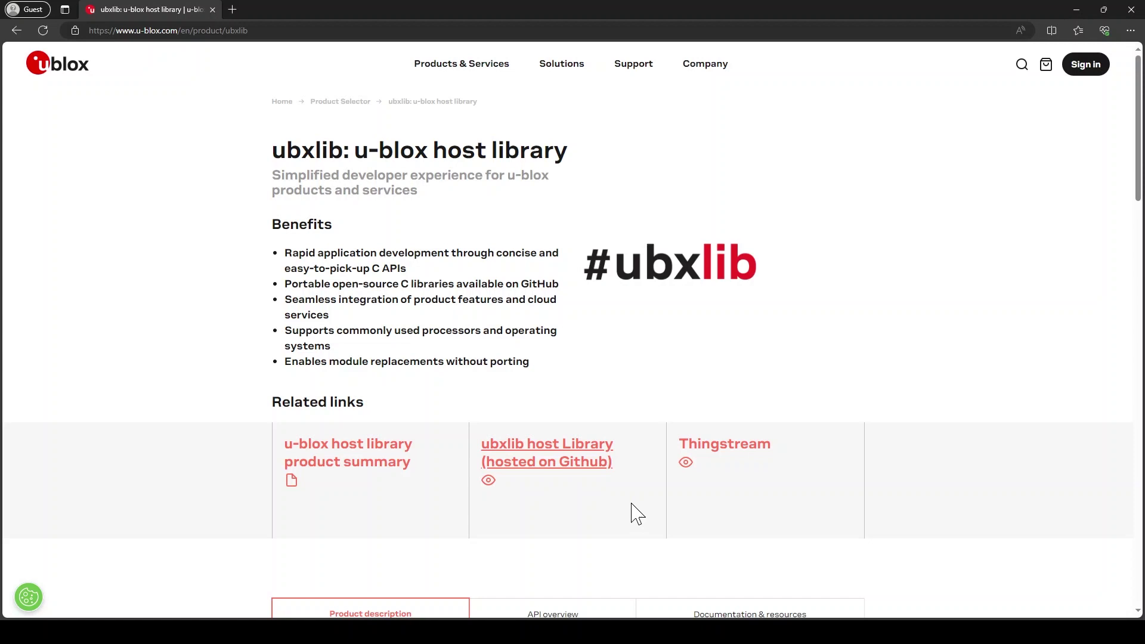
Follow the 'ubxlib host Library (hosted on Github)' link to the u-blox/ubxlib repository
left_click(591, 470)
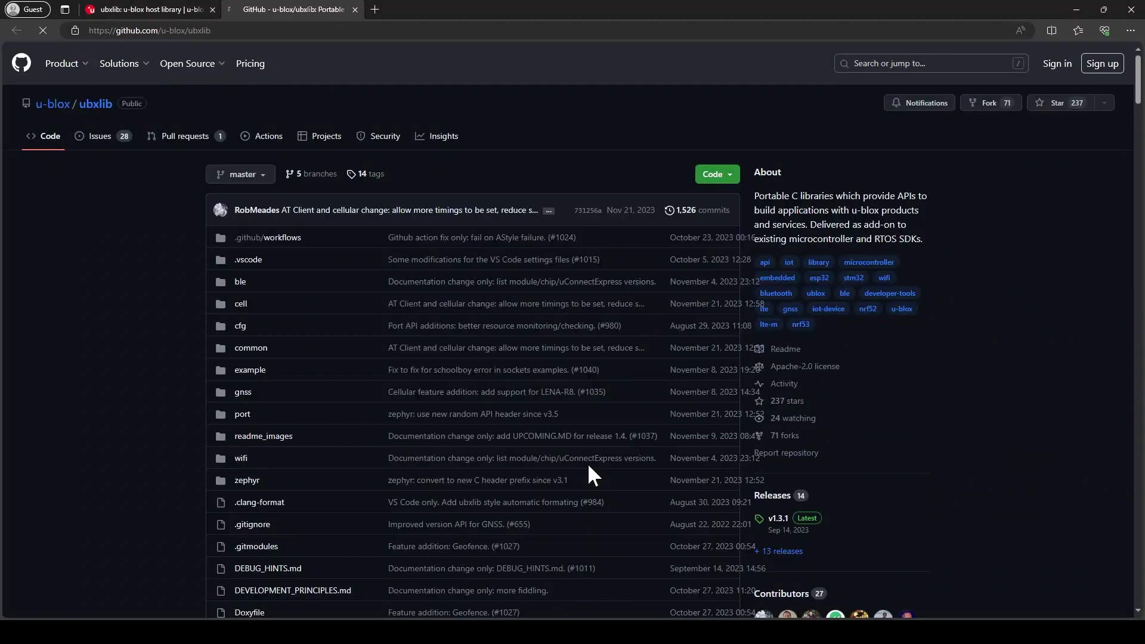